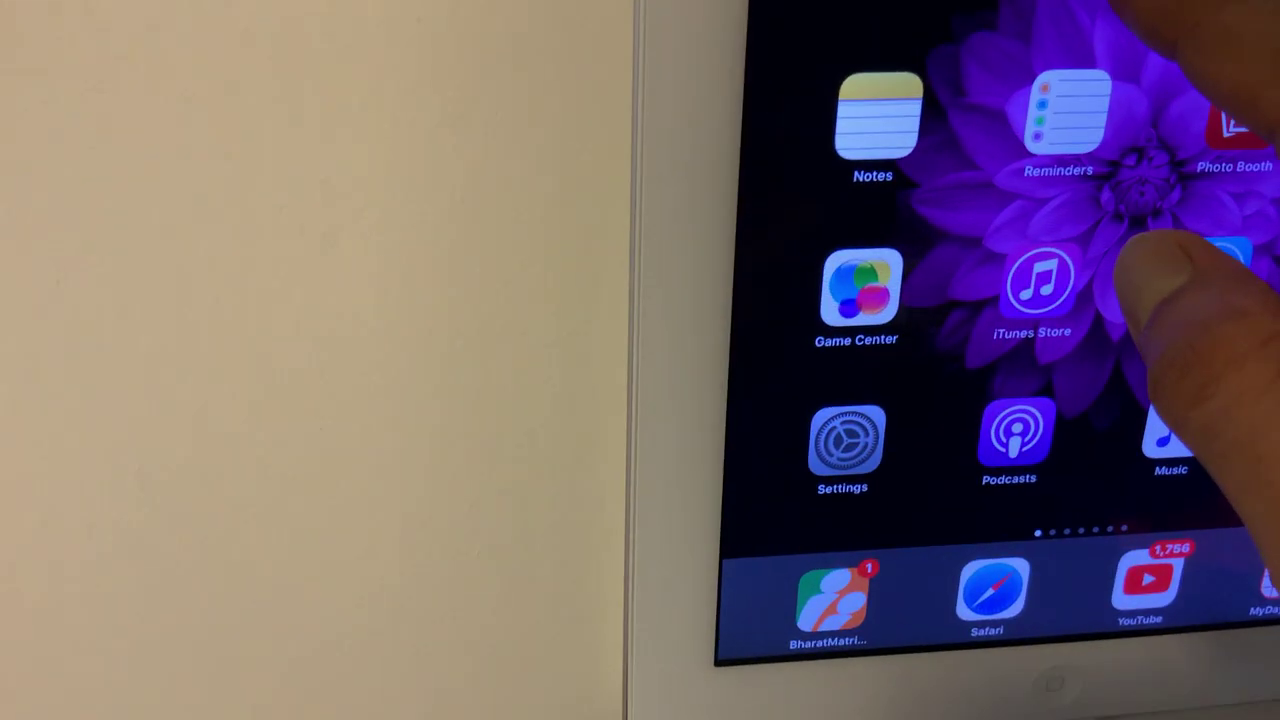
Step: Launch the Clock app and leave its full-screen clock face for the World Clock overview
left_click(1020, 5)
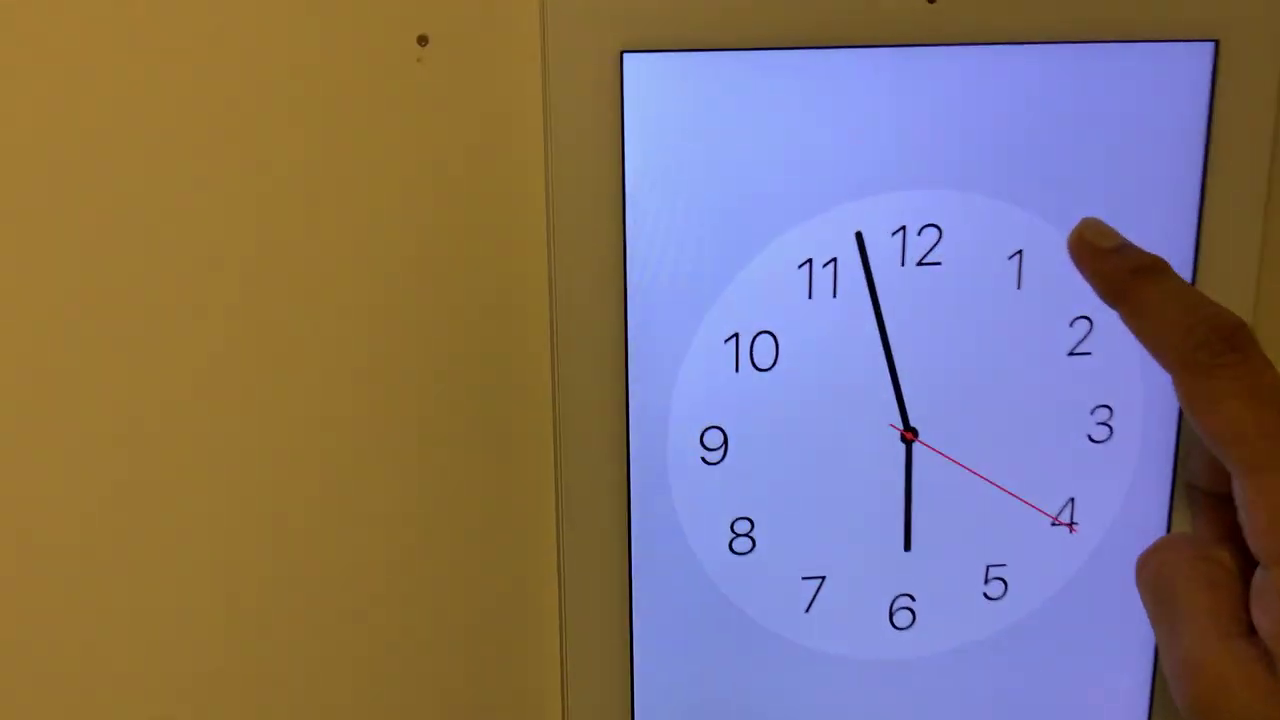
left_click(840, 100)
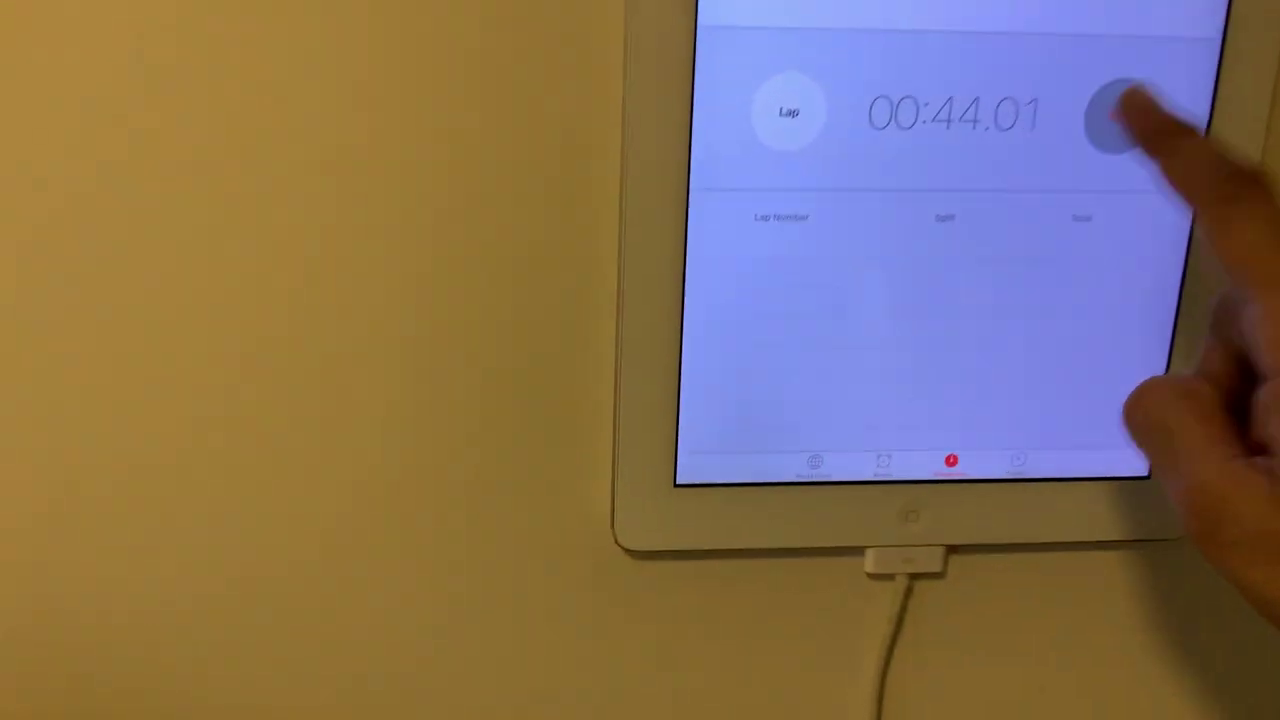
Step: Stop the stopwatch at 00:44.09, then pass through Timer back to the World Clock grid
left_click(1120, 117)
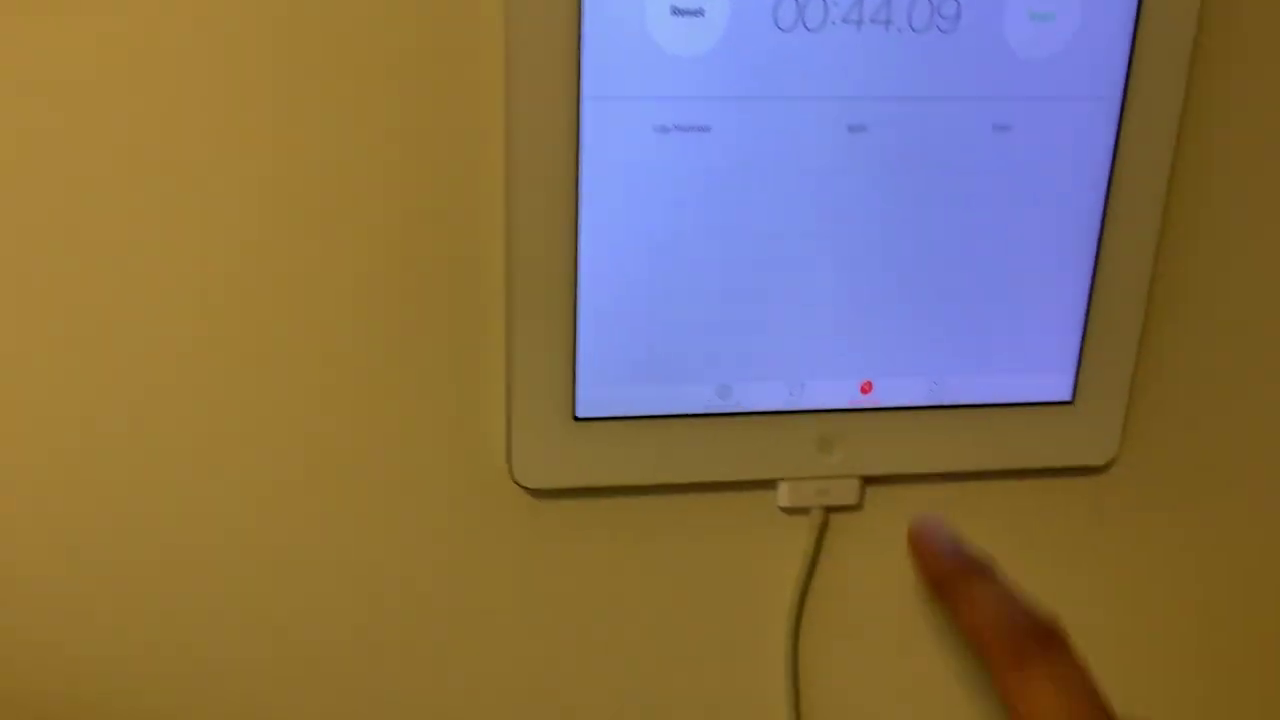
left_click(935, 390)
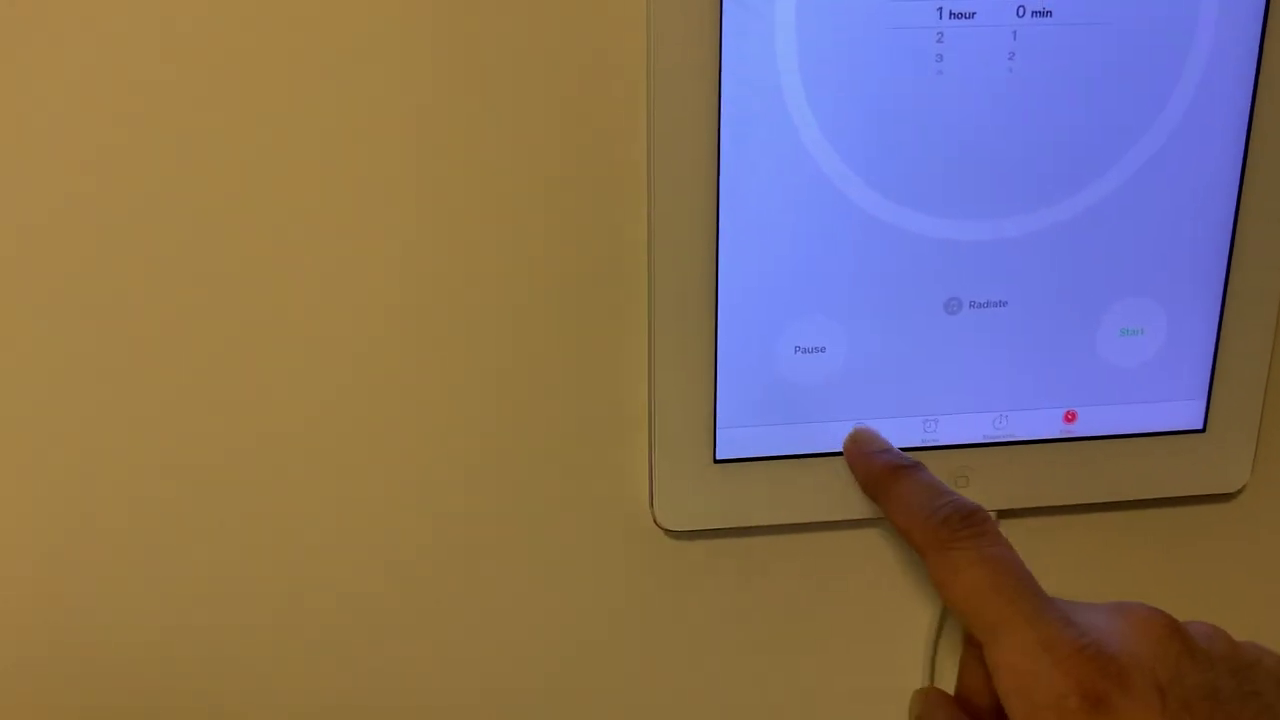
left_click(860, 425)
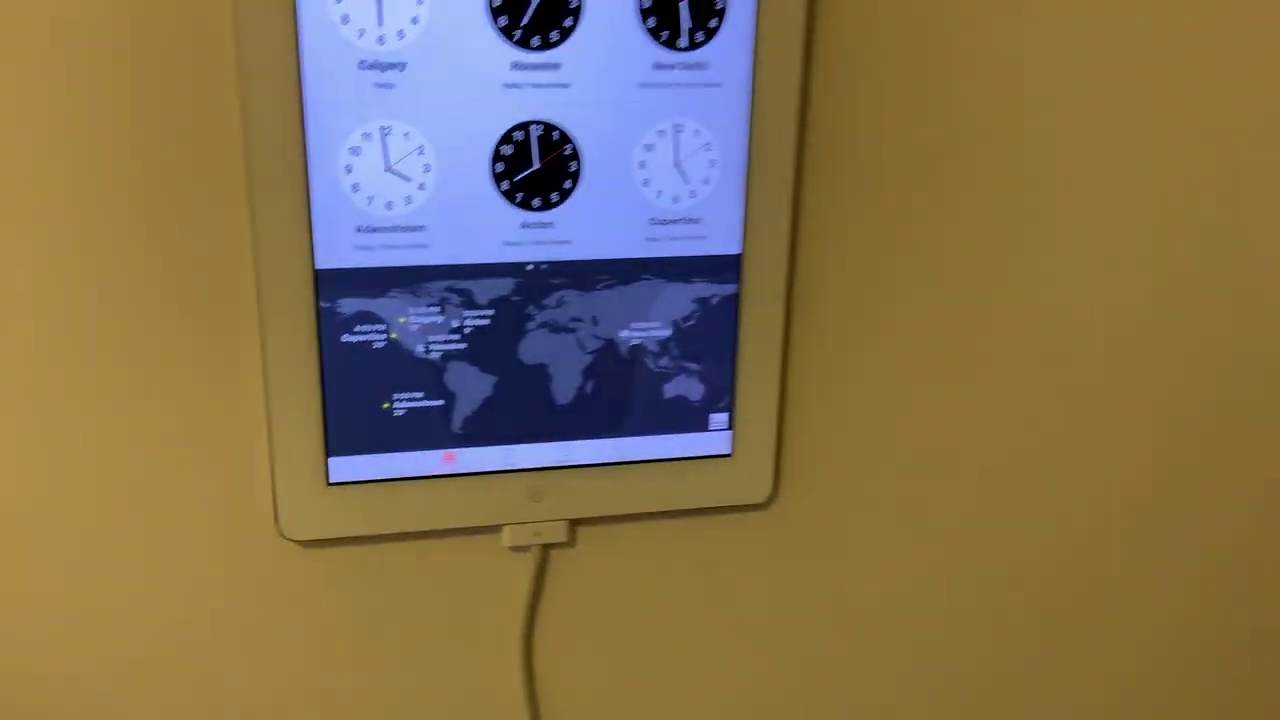